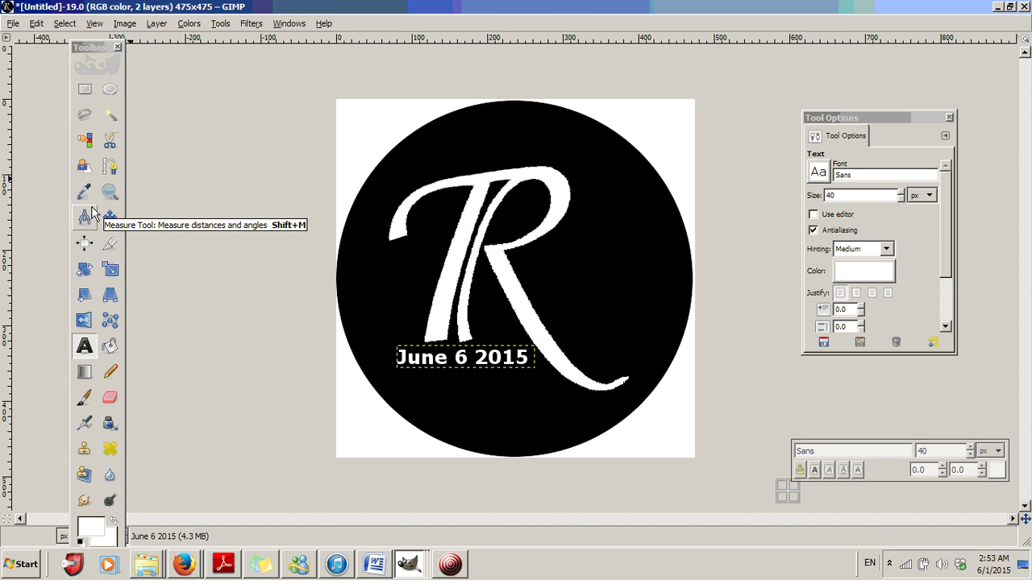
Step: Create a new blank 475×475 image and enlarge its window to fill the workspace
{"action": "left_click", "coordinate": [14, 23]}
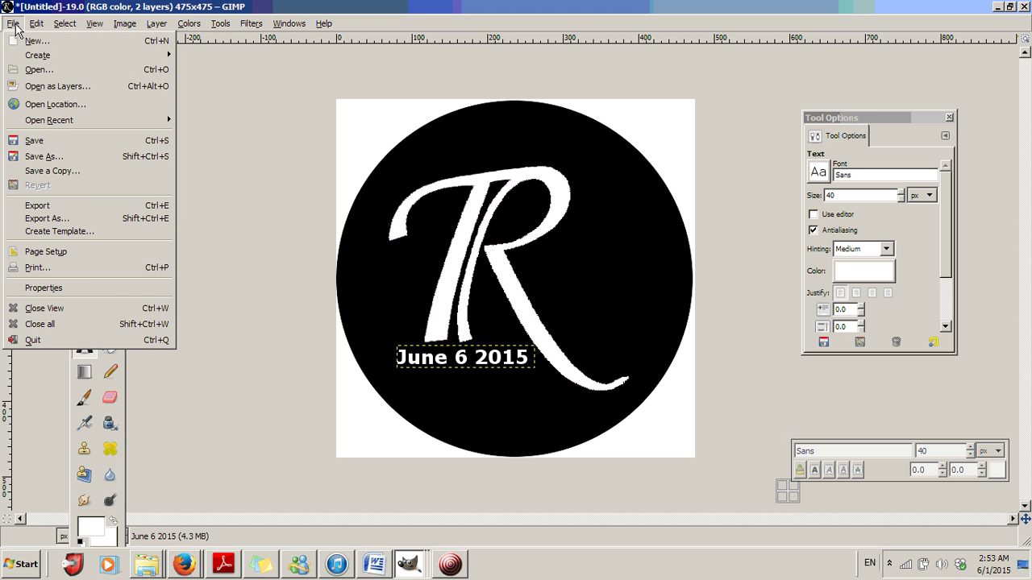
{"action": "left_click", "coordinate": [20, 41]}
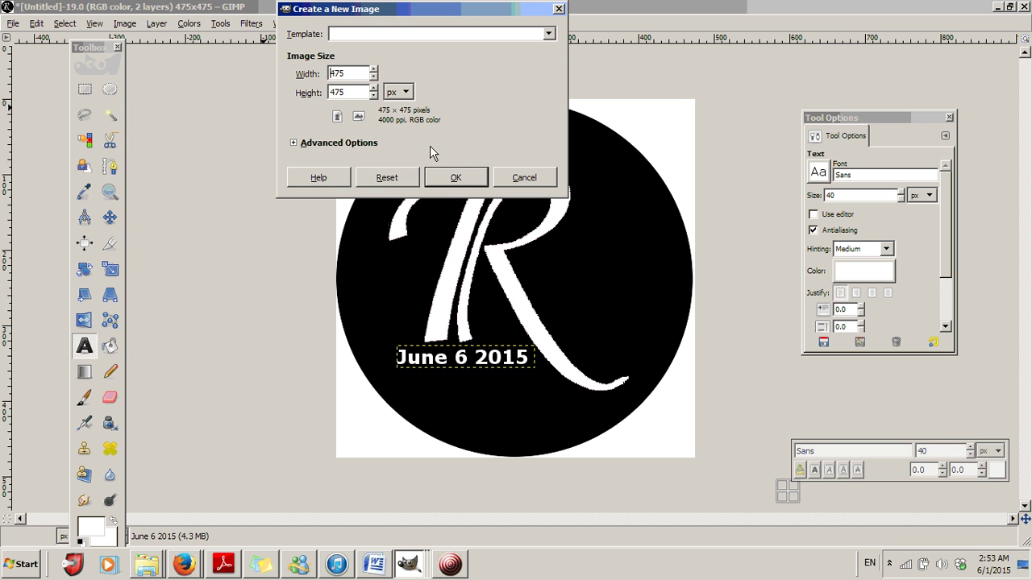
{"action": "left_click", "coordinate": [454, 181]}
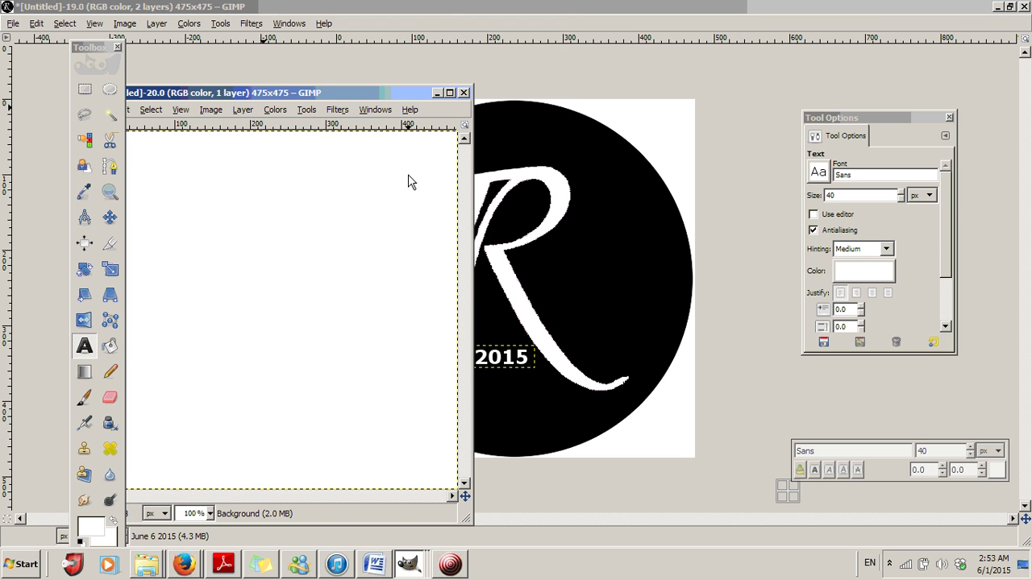
{"action": "left_click", "coordinate": [450, 93]}
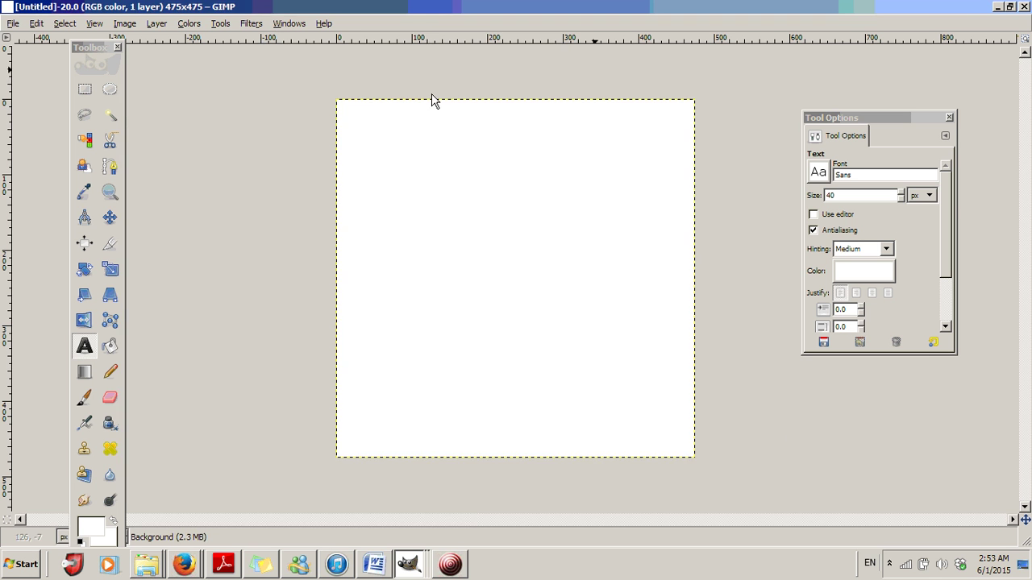
Step: Fill a canvas-wide elliptical selection with black, then bring up the other open images
{"action": "left_click", "coordinate": [110, 91]}
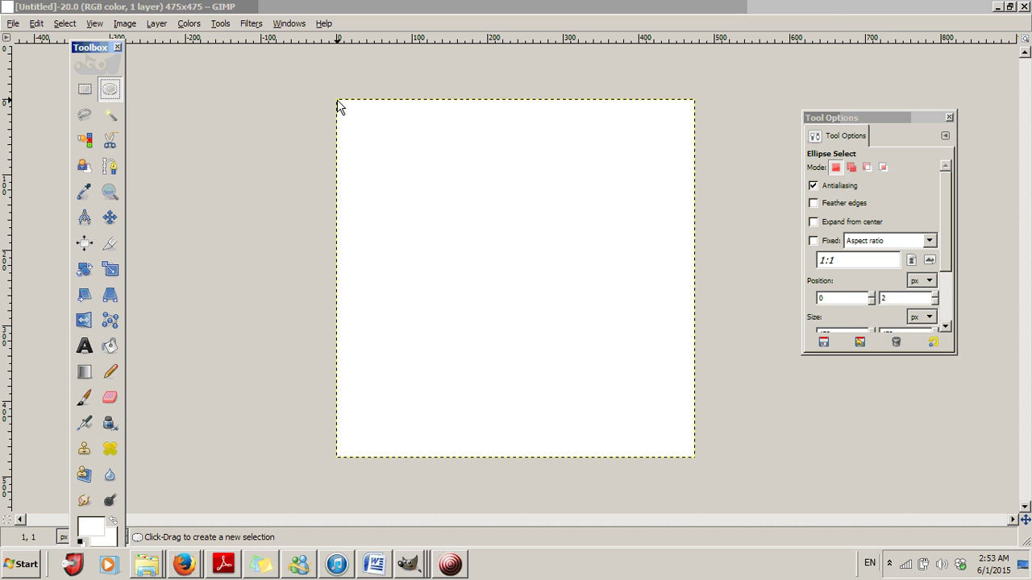
{"action": "left_click_drag", "start_coordinate": [338, 102], "coordinate": [695, 458]}
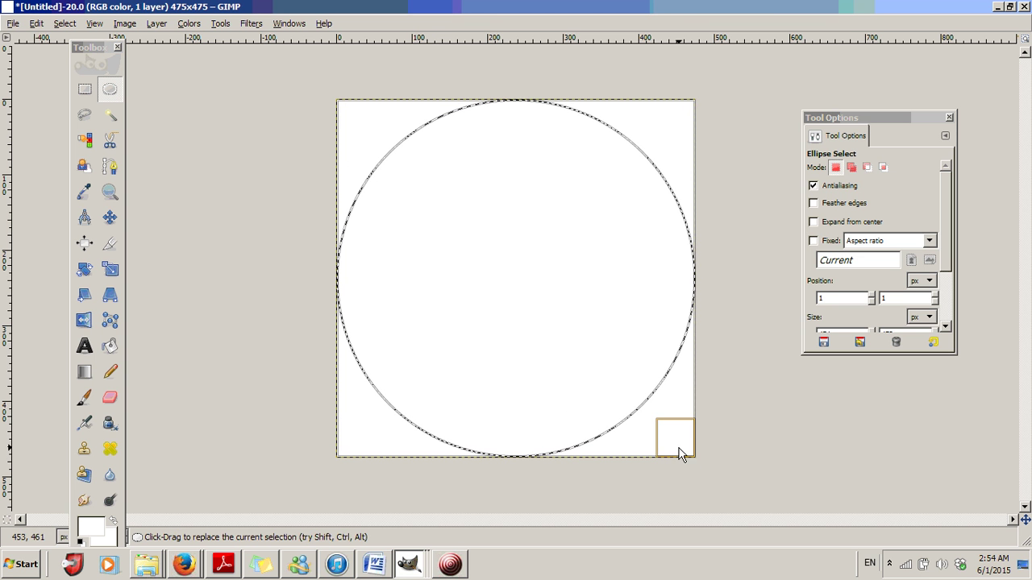
{"action": "left_click", "coordinate": [81, 542]}
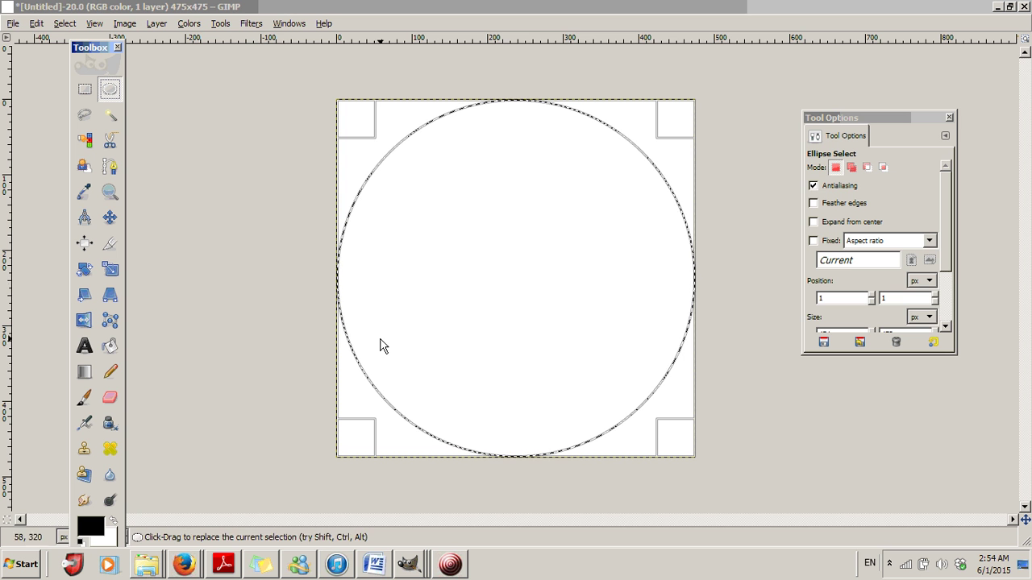
{"action": "left_click", "coordinate": [109, 347]}
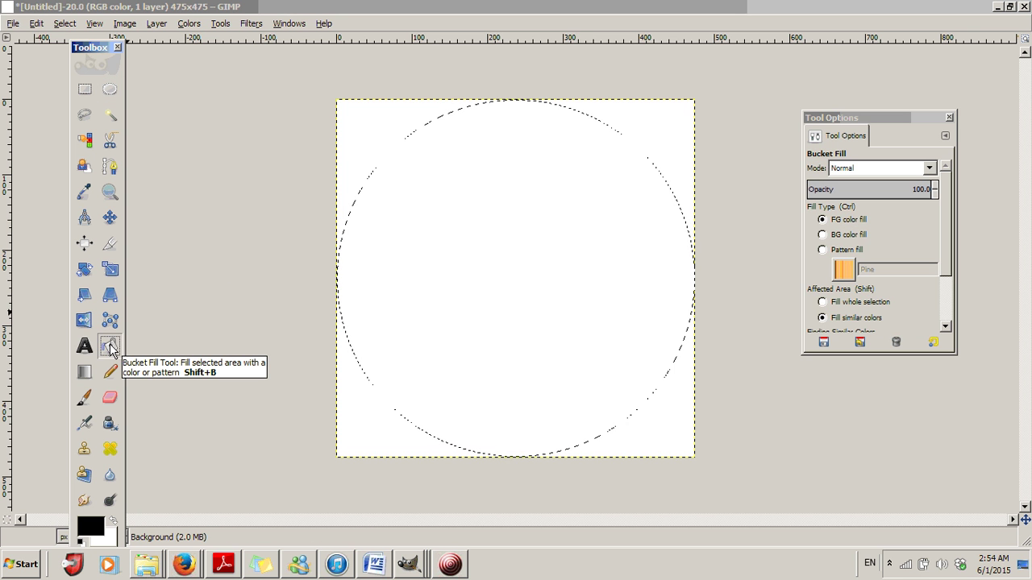
{"action": "left_click", "coordinate": [391, 233]}
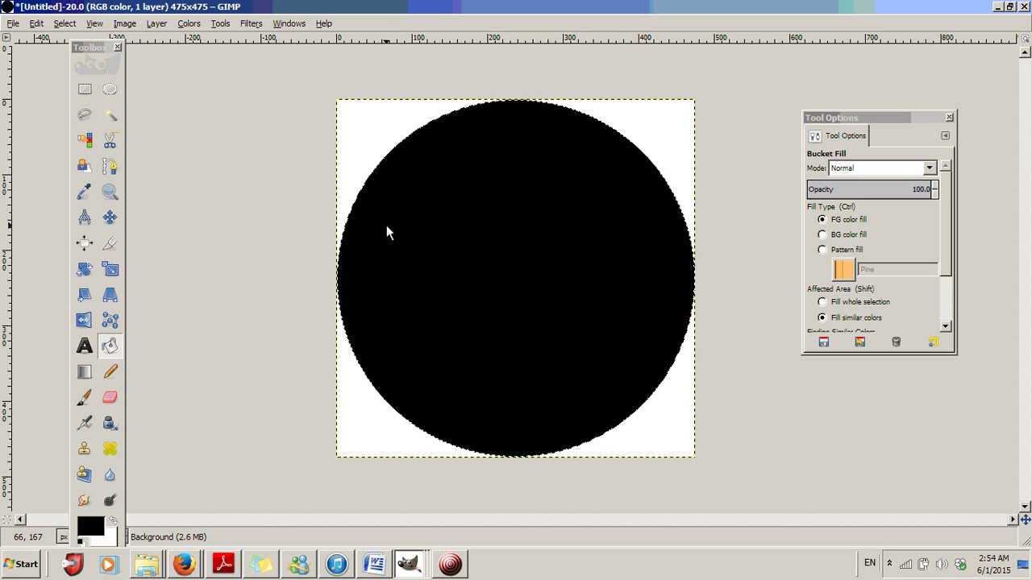
{"action": "left_click", "coordinate": [413, 567]}
Step: Copy the script R from r123 and paste it onto the black circle image
{"action": "left_click", "coordinate": [401, 422]}
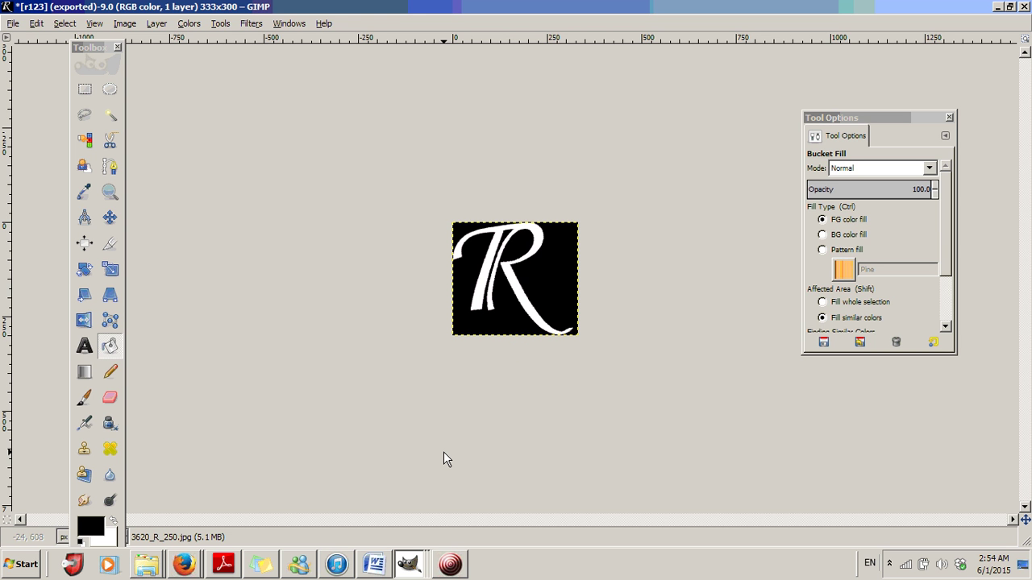
{"action": "left_click", "coordinate": [462, 330]}
{"action": "key", "text": "ctrl+c"}
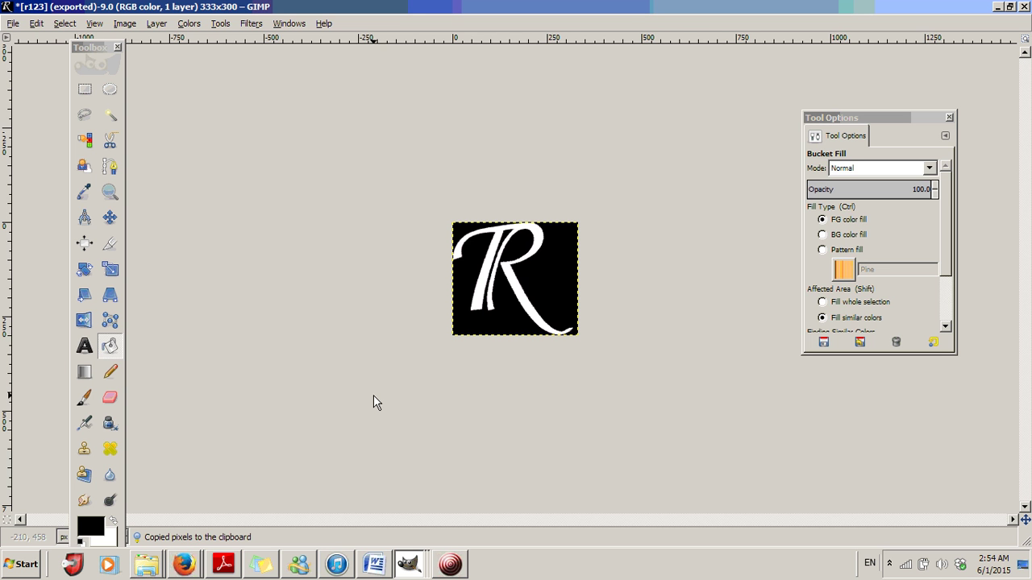
{"action": "left_click", "coordinate": [418, 551]}
{"action": "left_click", "coordinate": [415, 538]}
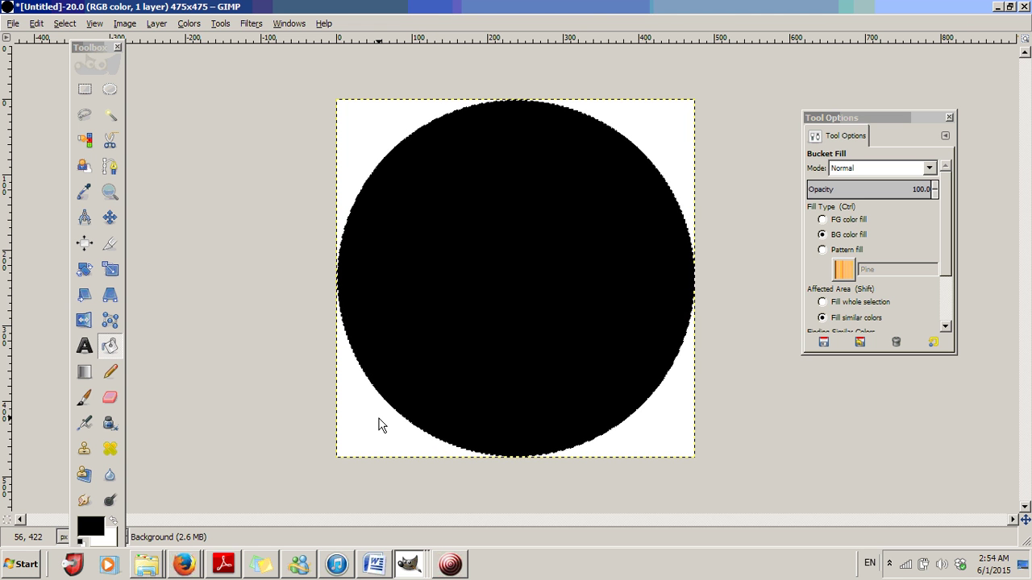
{"action": "key", "text": "ctrl+v"}
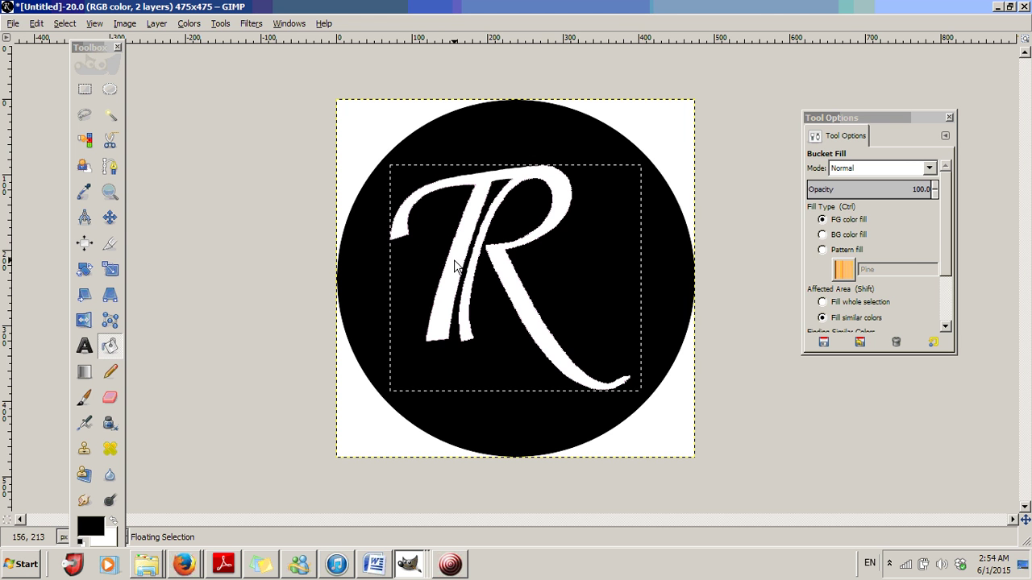
Step: Choose the Text tool with white as the text colour
{"action": "left_click", "coordinate": [85, 346]}
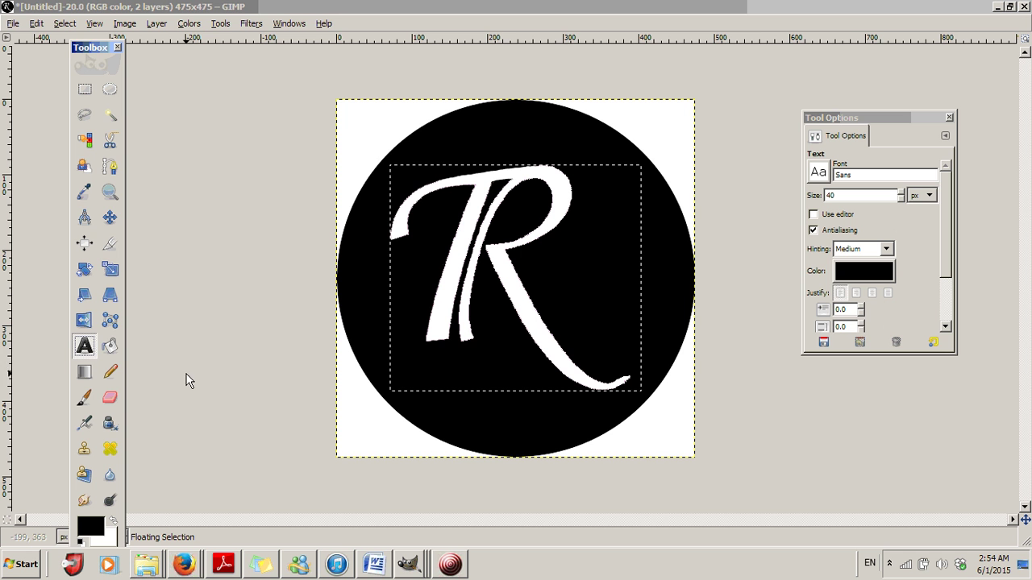
{"action": "left_click", "coordinate": [866, 268]}
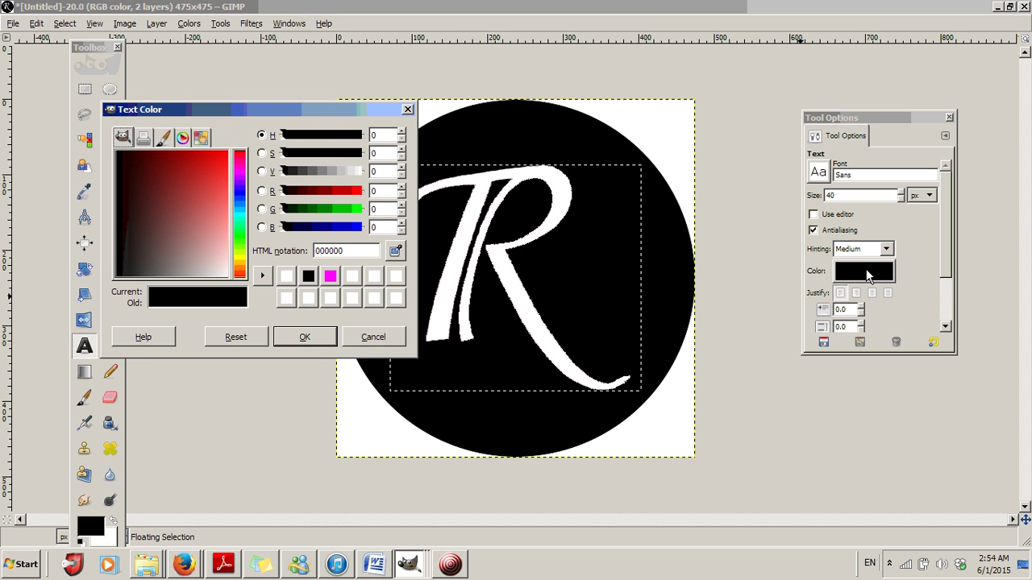
{"action": "left_click", "coordinate": [288, 299]}
{"action": "left_click", "coordinate": [305, 337]}
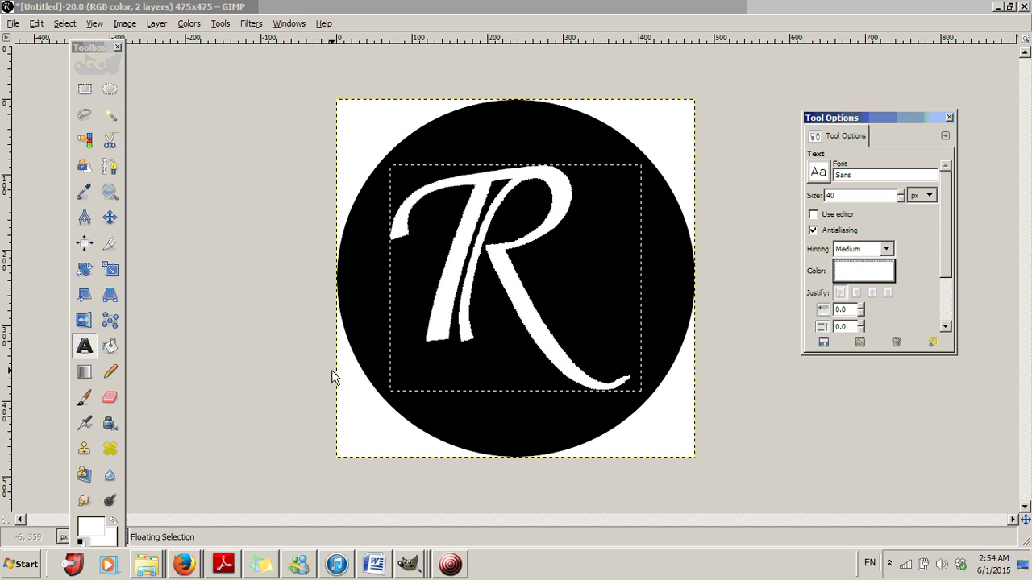
Step: Add the text 'June 6 2015' below the R, correcting the stray ^ to 6
{"action": "left_click", "coordinate": [401, 365]}
{"action": "type", "text": "J"}
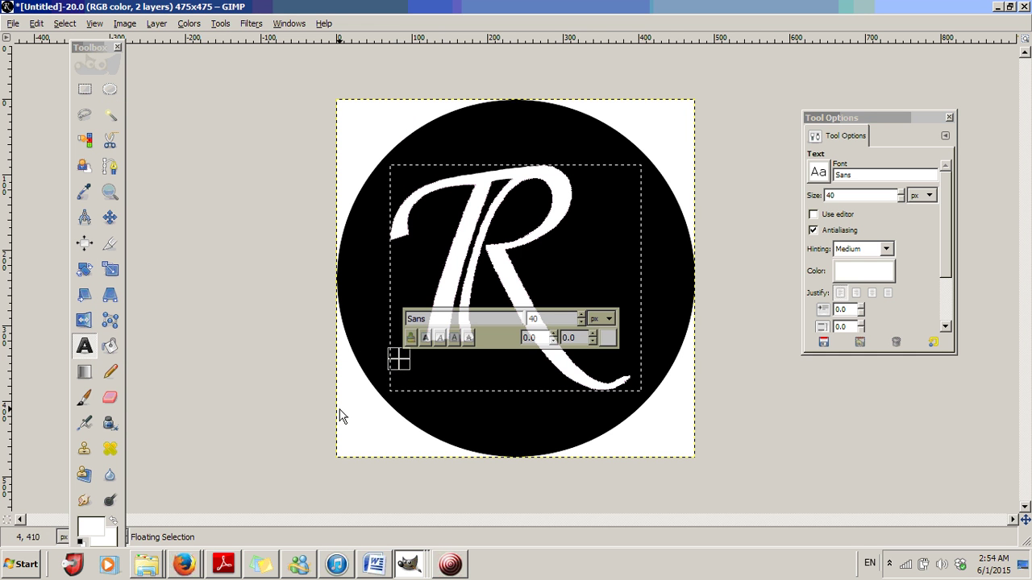
{"action": "type", "text": "une"}
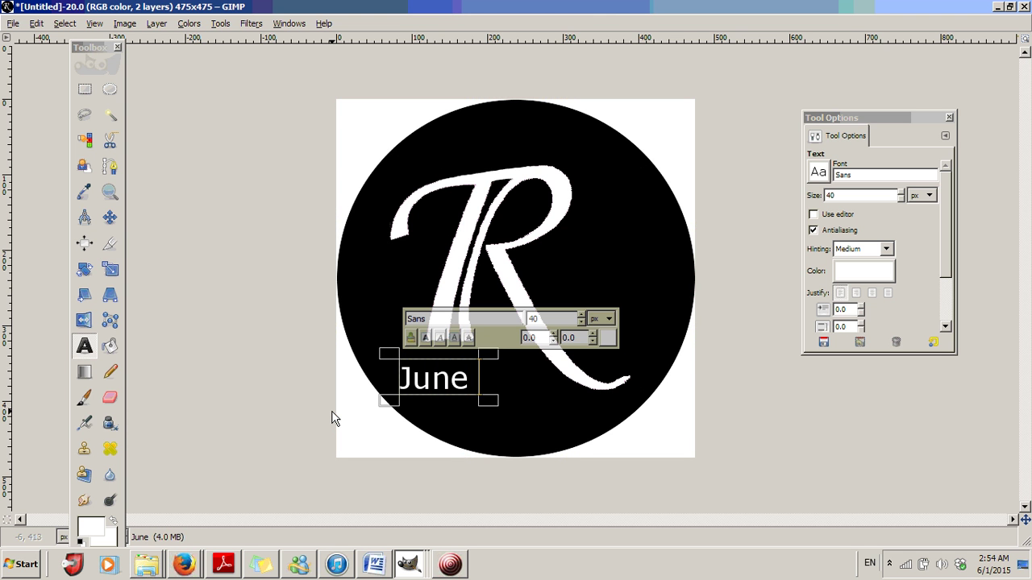
{"action": "type", "text": " ^ 2015"}
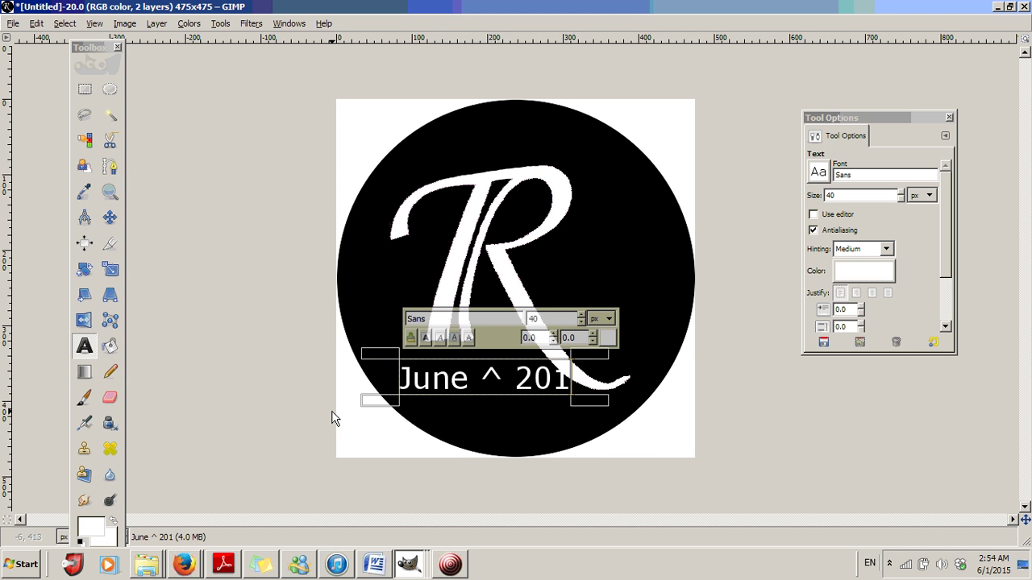
{"action": "left_click", "coordinate": [504, 379]}
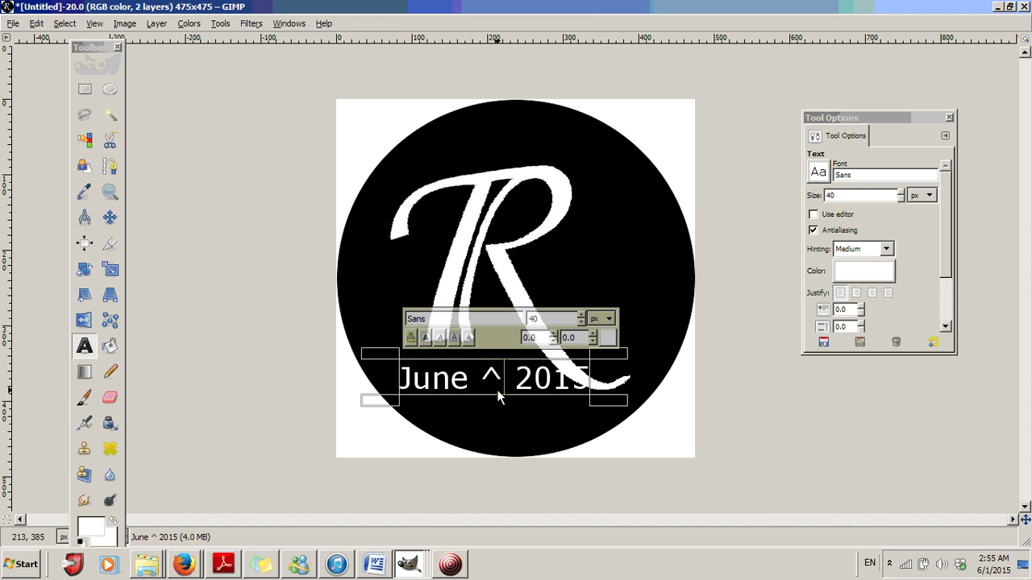
{"action": "key", "text": "BackSpace"}
{"action": "type", "text": "6"}
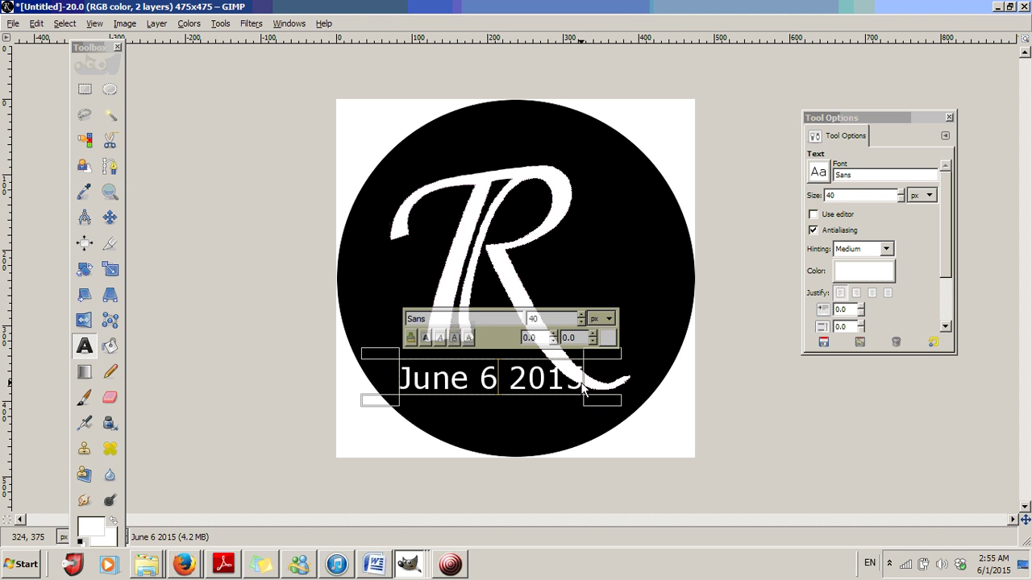
Step: Make the date text bold and shrink it to 27 px
{"action": "left_click_drag", "start_coordinate": [585, 383], "coordinate": [403, 380]}
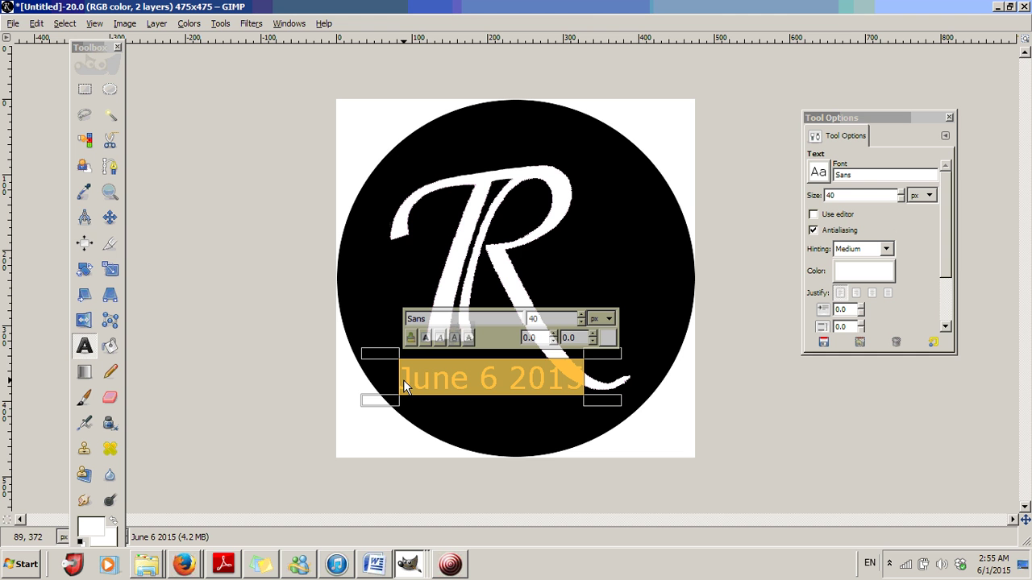
{"action": "left_click", "coordinate": [426, 338]}
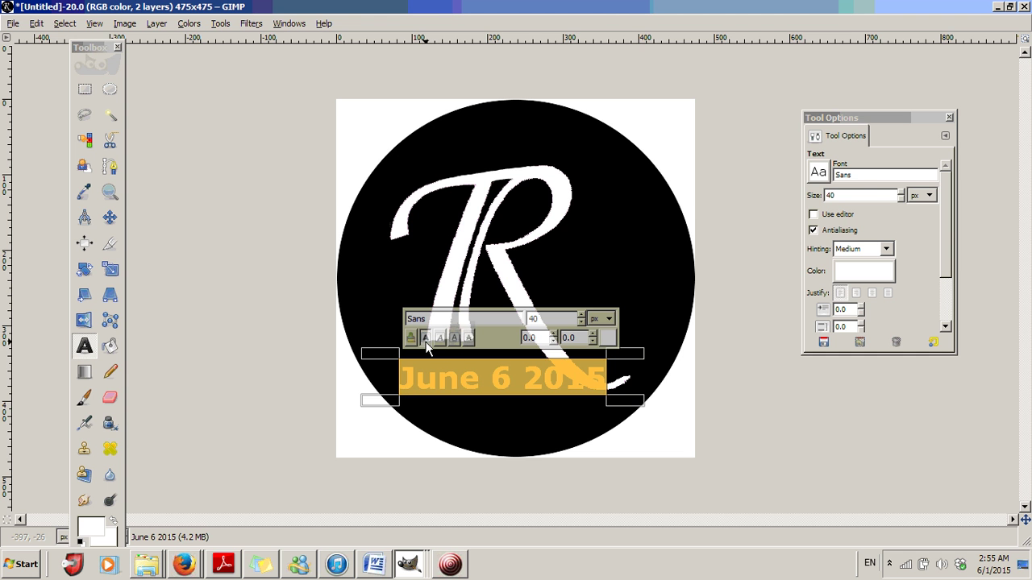
{"action": "left_click", "coordinate": [582, 321]}
{"action": "left_click", "coordinate": [582, 322]}
{"action": "left_click", "coordinate": [582, 321]}
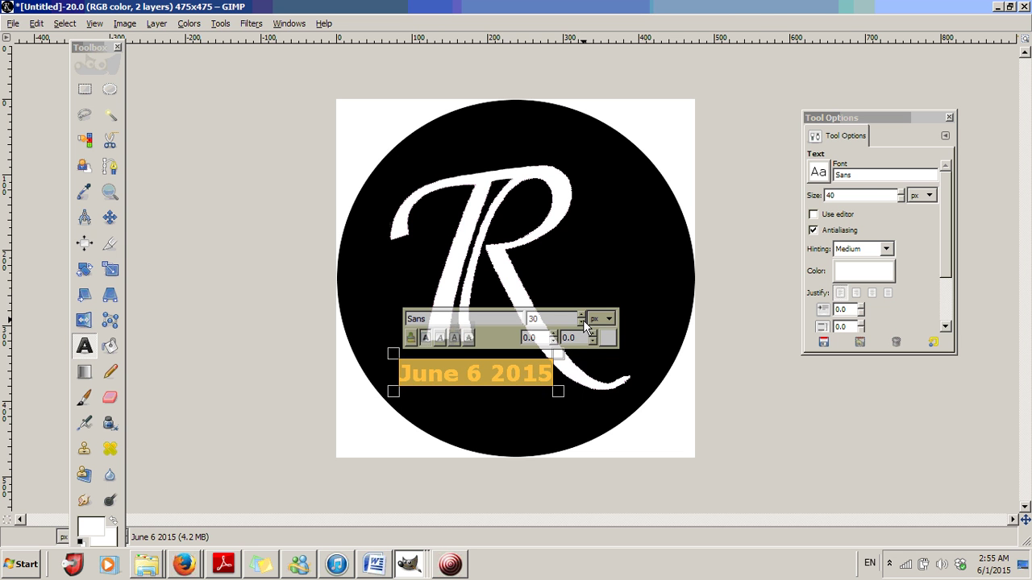
{"action": "left_click", "coordinate": [582, 322]}
{"action": "left_click", "coordinate": [582, 322]}
{"action": "left_click", "coordinate": [582, 322]}
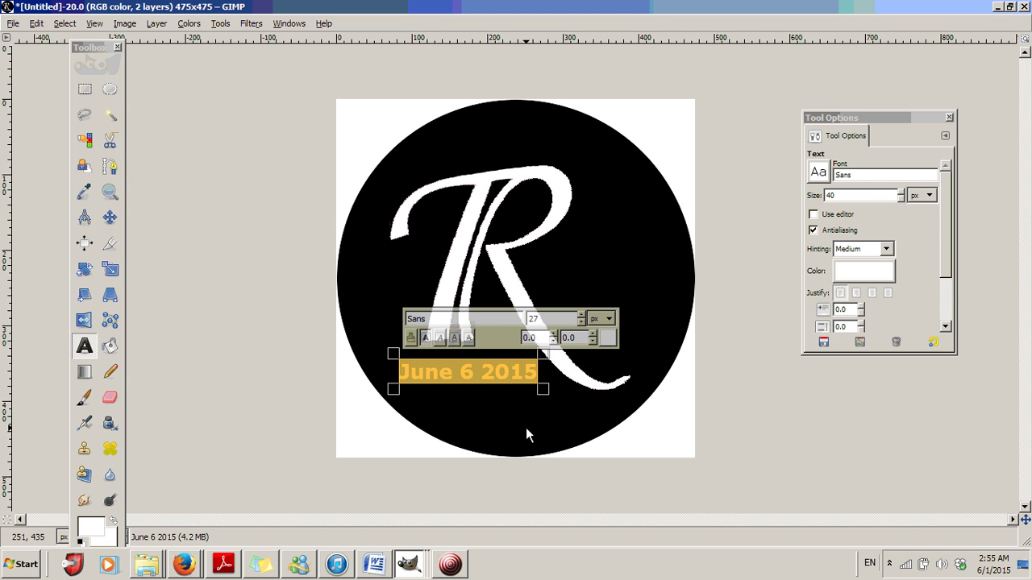
{"action": "left_click", "coordinate": [369, 411]}
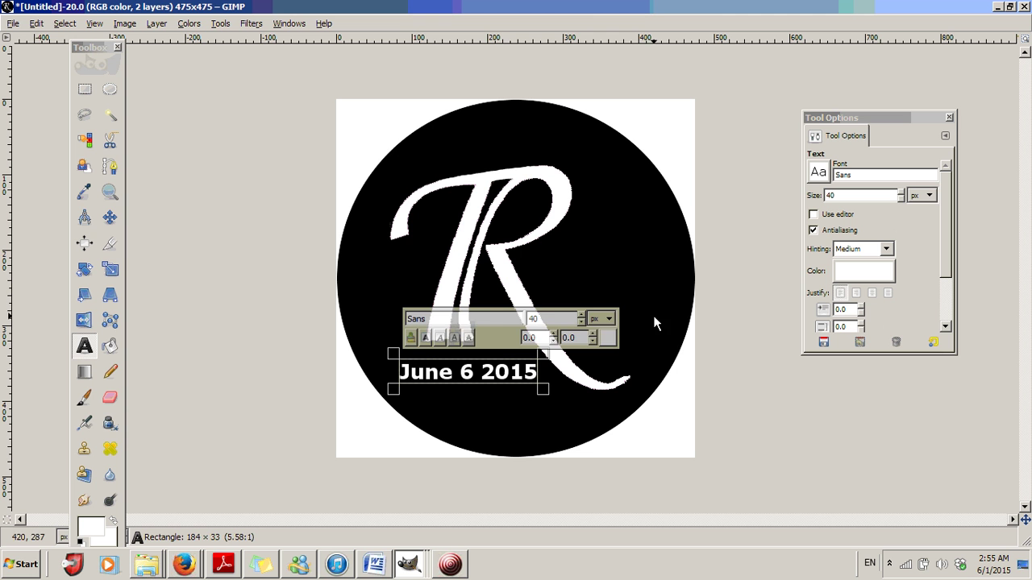
{"action": "left_click_drag", "start_coordinate": [496, 336], "coordinate": [714, 440]}
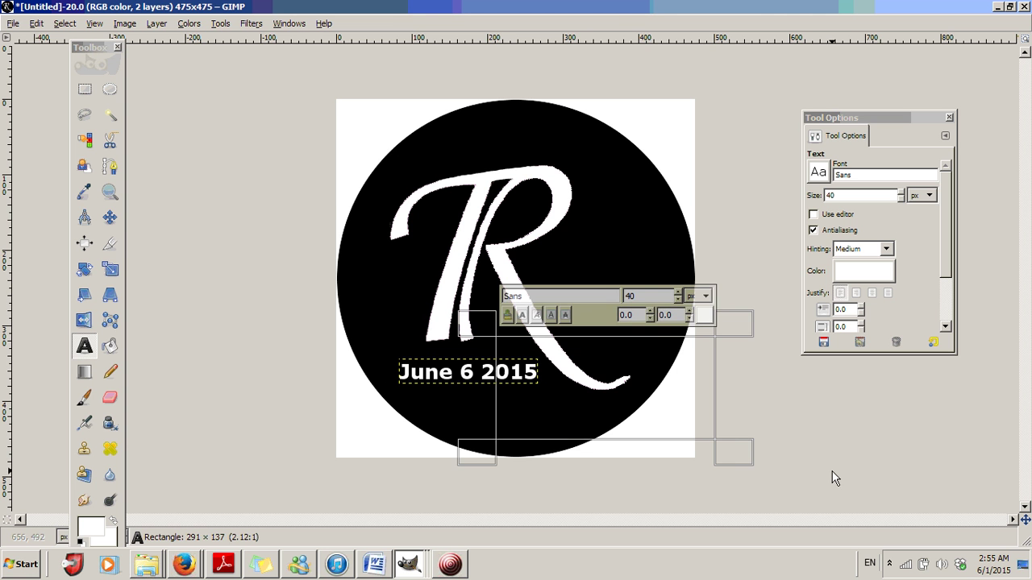
{"action": "key", "text": "Escape"}
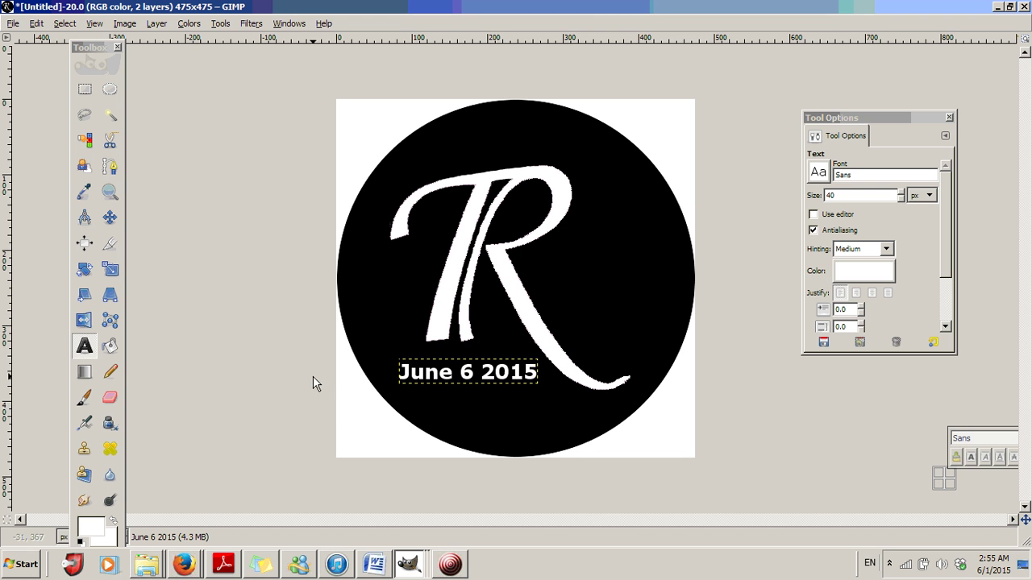
Step: Open Print for the Brother HL-L2360D printer and set its resolution to HQ 1200
{"action": "left_click", "coordinate": [12, 25]}
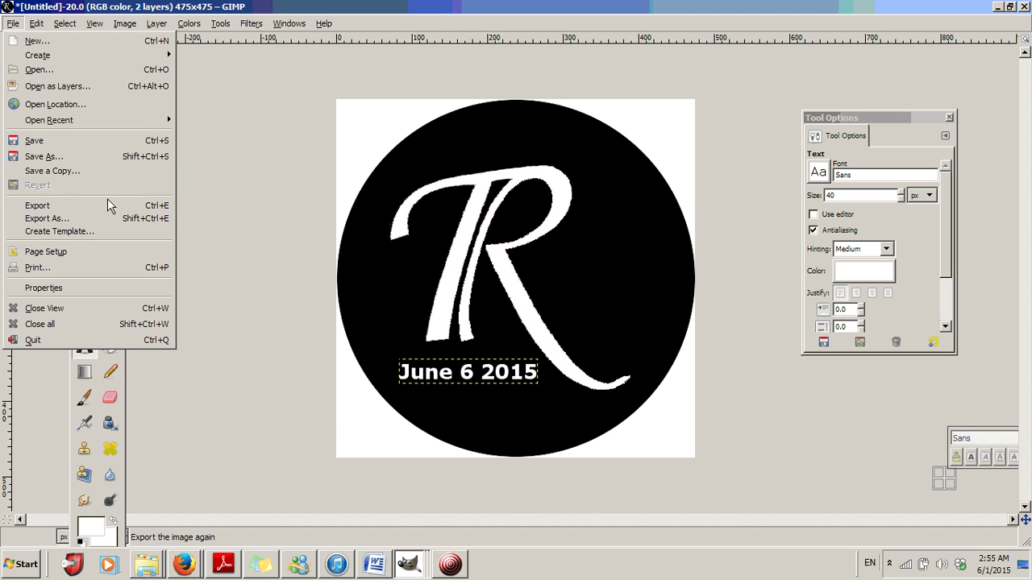
{"action": "left_click", "coordinate": [106, 268]}
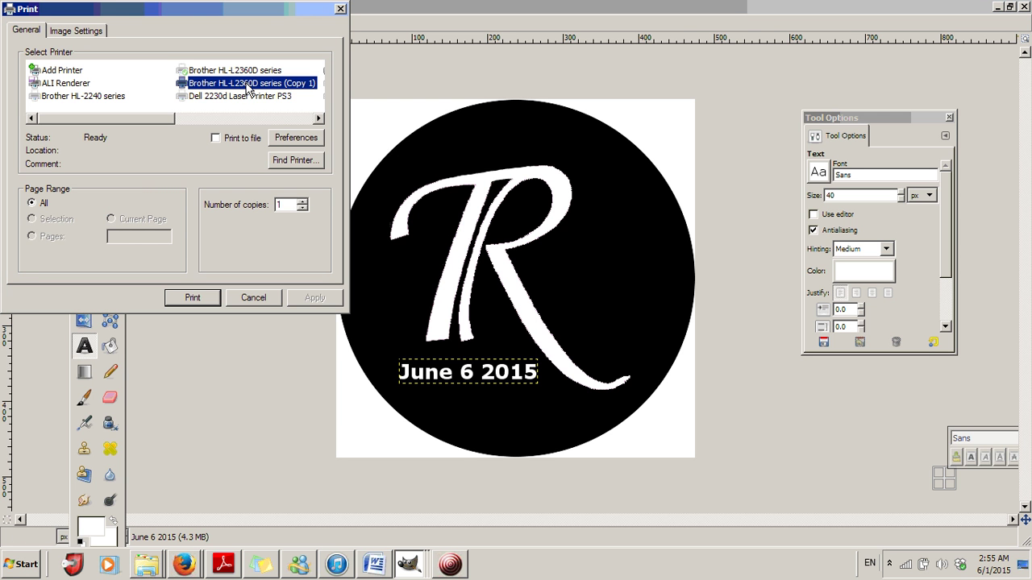
{"action": "left_click", "coordinate": [297, 137]}
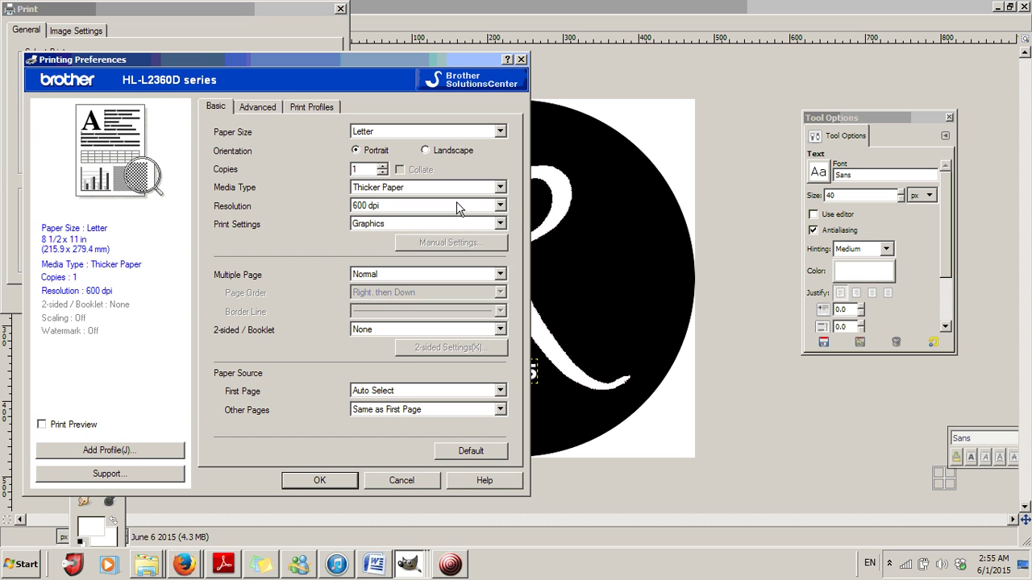
{"action": "left_click", "coordinate": [480, 207]}
{"action": "left_click", "coordinate": [459, 239]}
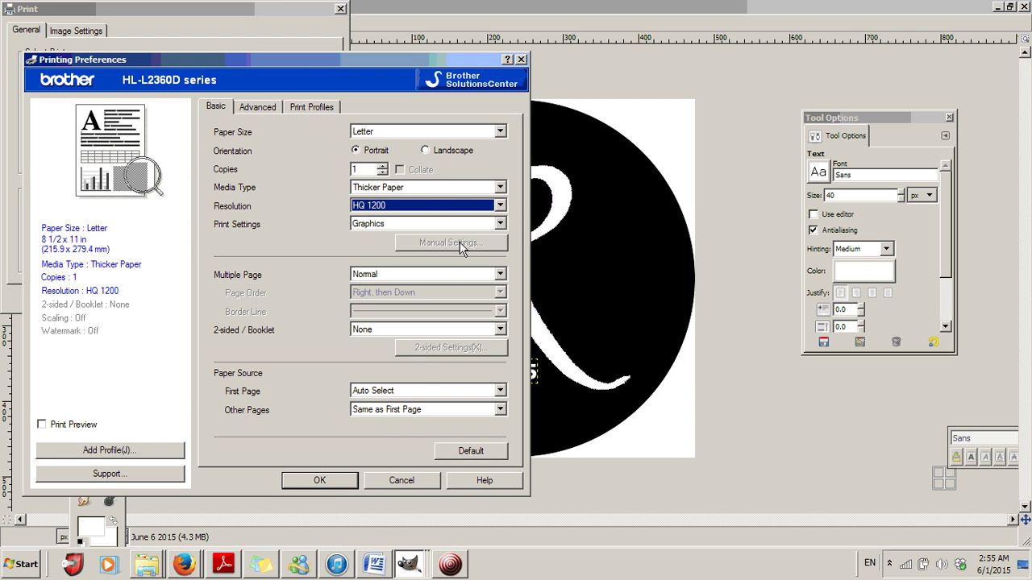
{"action": "left_click", "coordinate": [320, 480]}
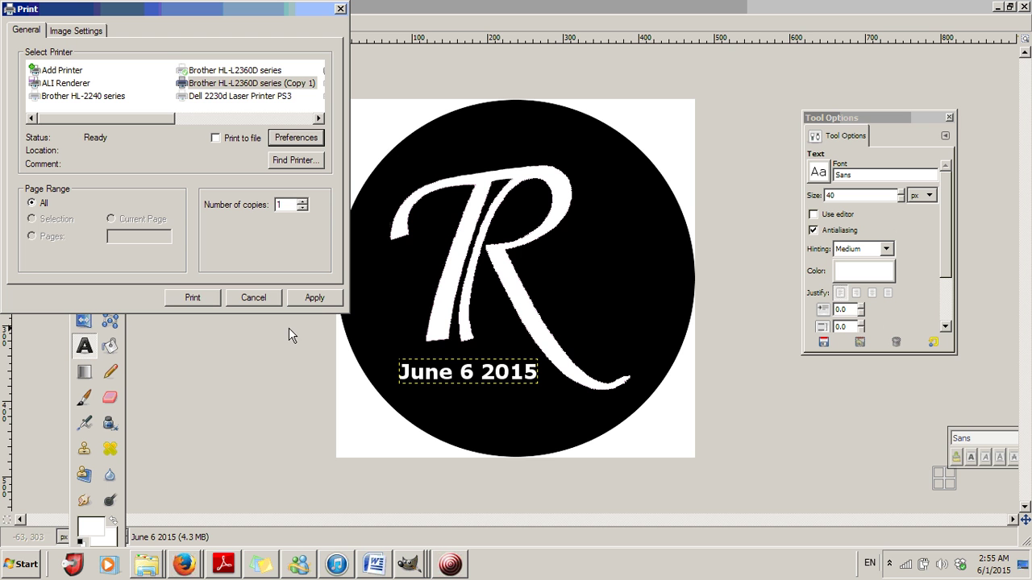
{"action": "left_click", "coordinate": [315, 298]}
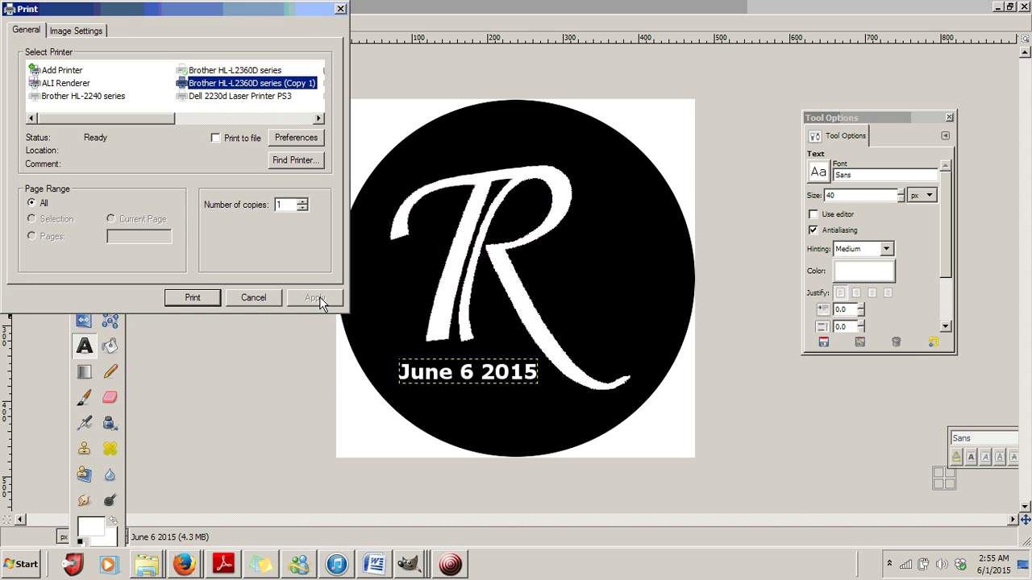
Step: Set the print width to 29.00 mm so the height also becomes 29 mm
{"action": "left_click", "coordinate": [75, 31]}
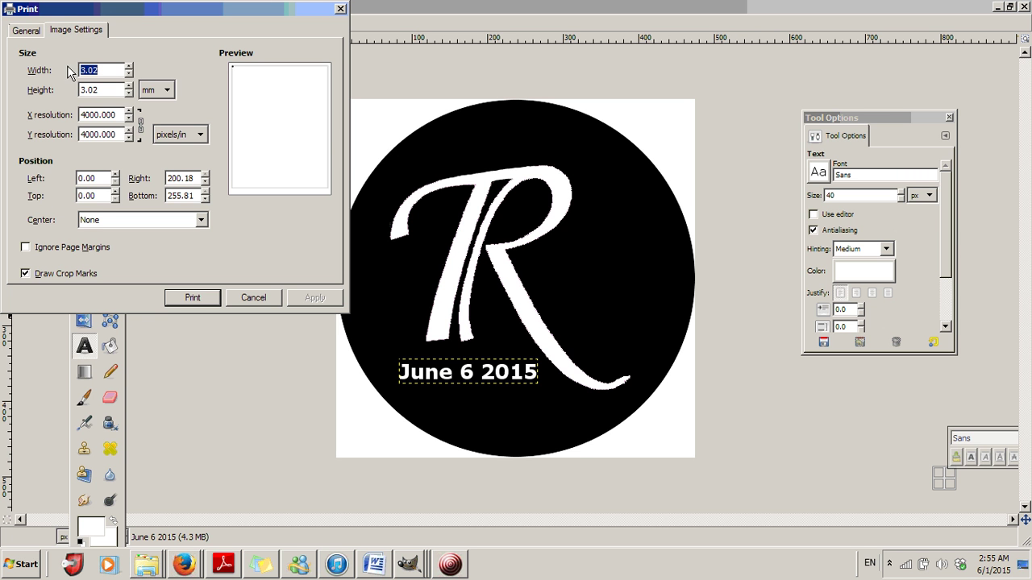
{"action": "key", "text": "BackSpace"}
{"action": "type", "text": "26.00"}
{"action": "key", "text": "Tab"}
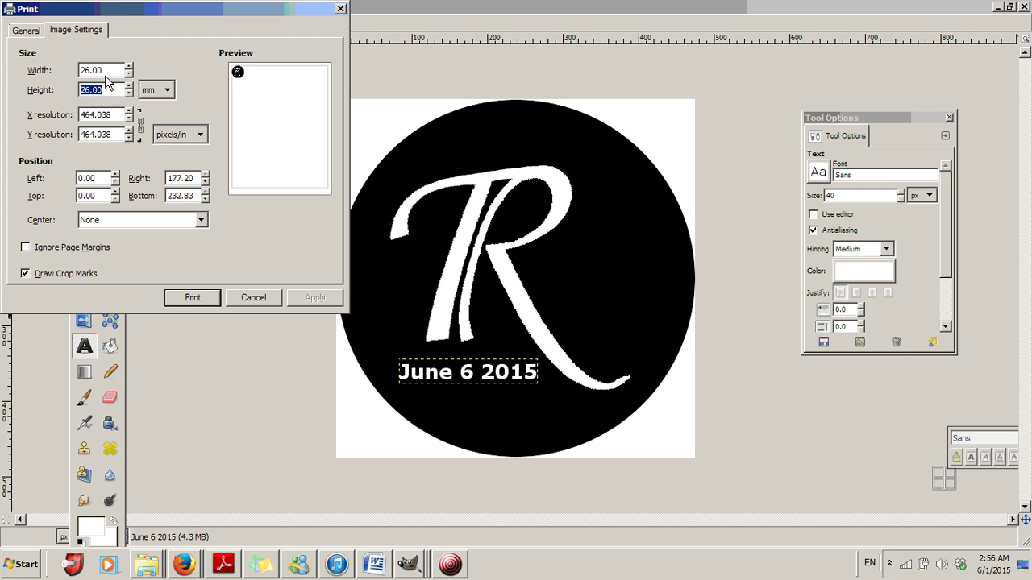
{"action": "left_click_drag", "start_coordinate": [111, 71], "coordinate": [64, 74]}
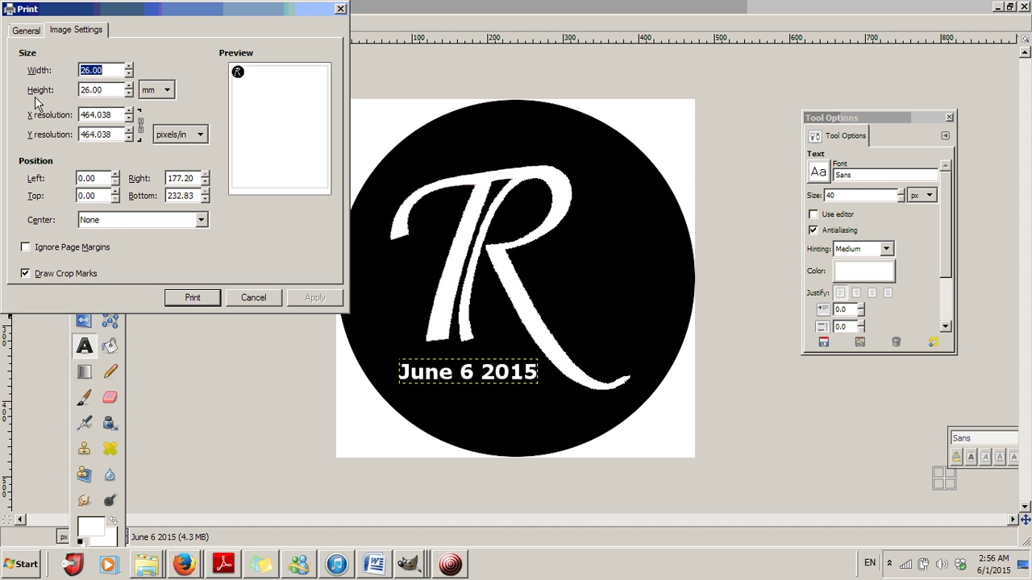
{"action": "key", "text": "BackSpace"}
{"action": "type", "text": "29.00"}
{"action": "double_click", "coordinate": [102, 89]}
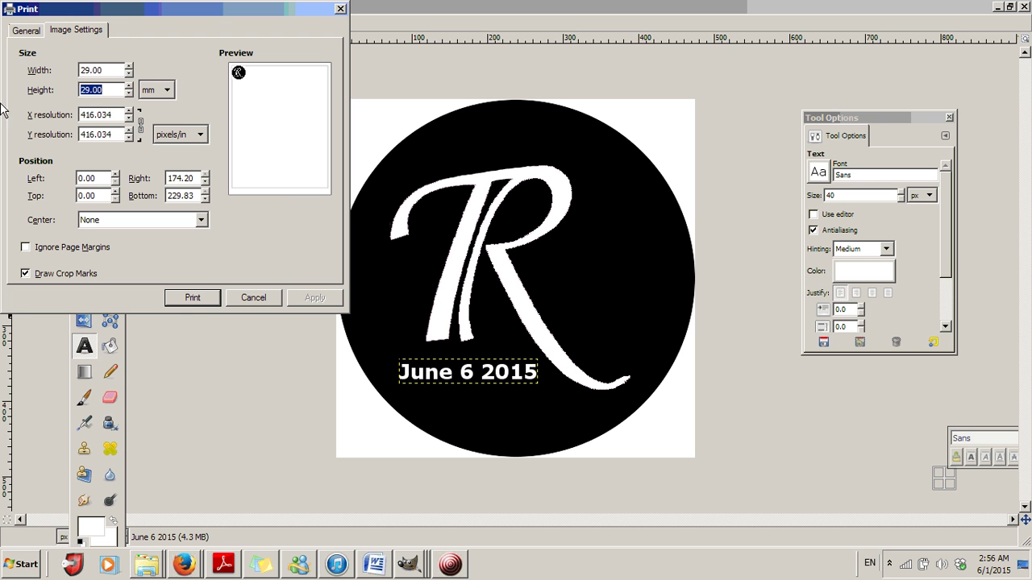
Step: Close the Print dialog to return to the gobo image
{"action": "left_click", "coordinate": [340, 10]}
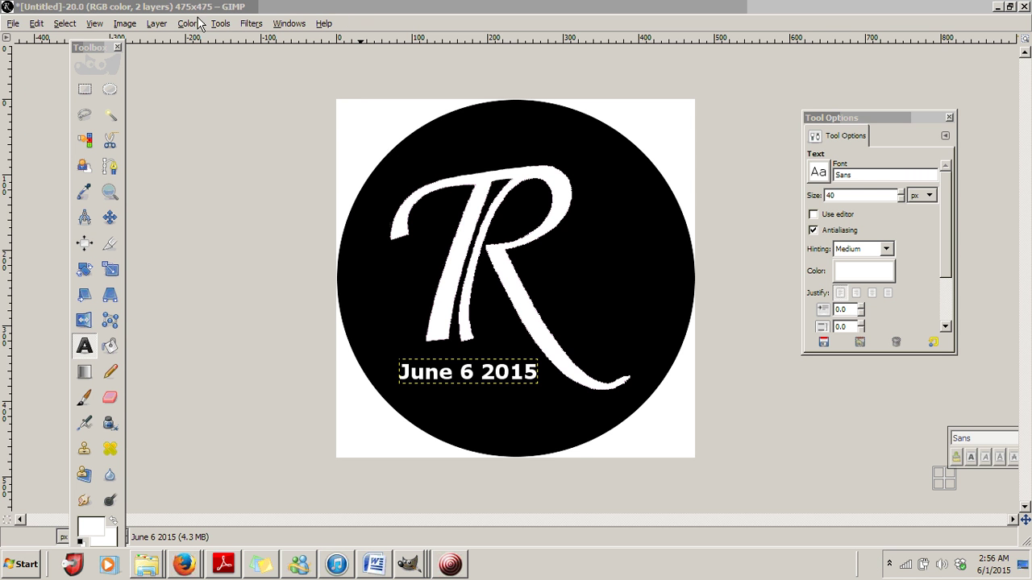